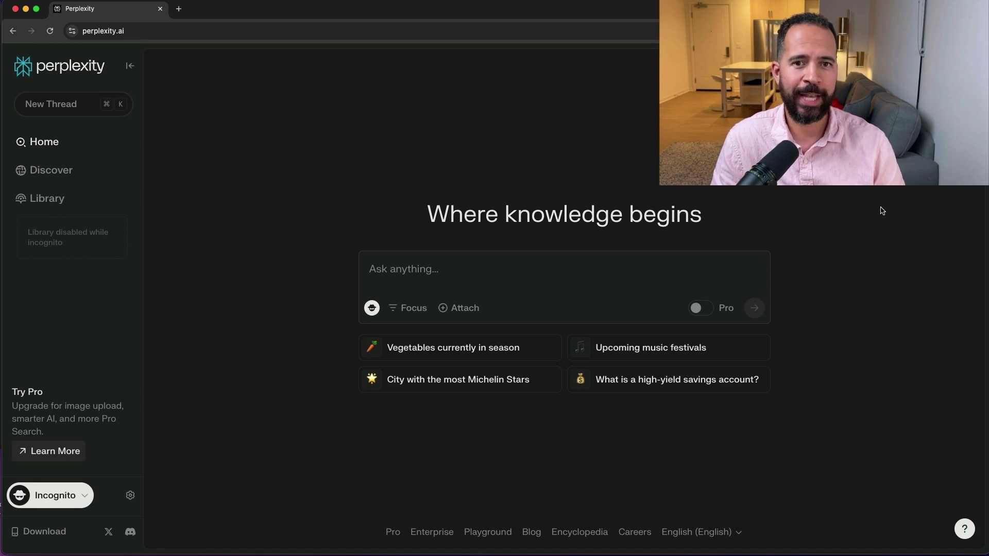
Ask 'What is the most popular AWS Certification?' to get an answer naming Solutions Architect - Associate.
{"action": "left_click", "coordinate": [378, 271]}
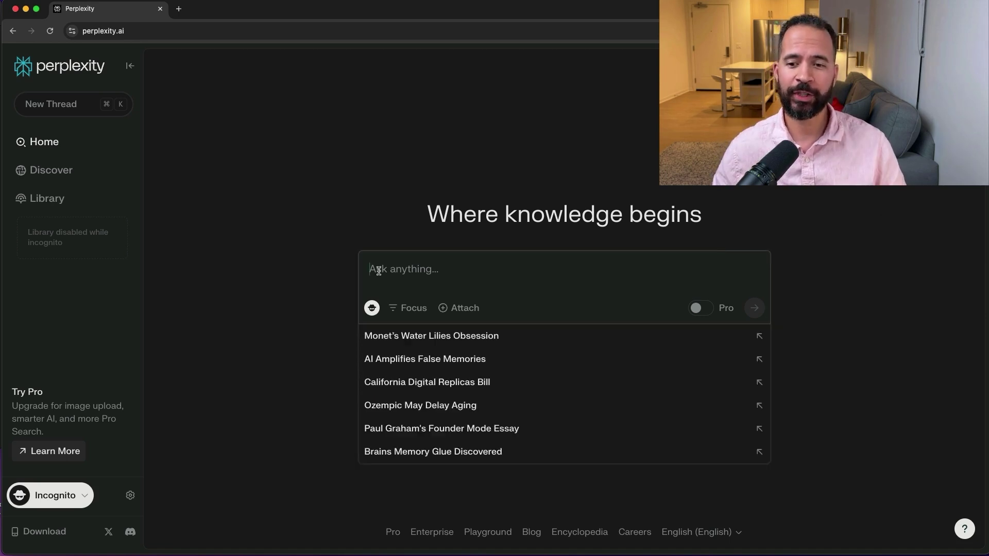
{"action": "type", "text": "What is the most popular AWS Certification?"}
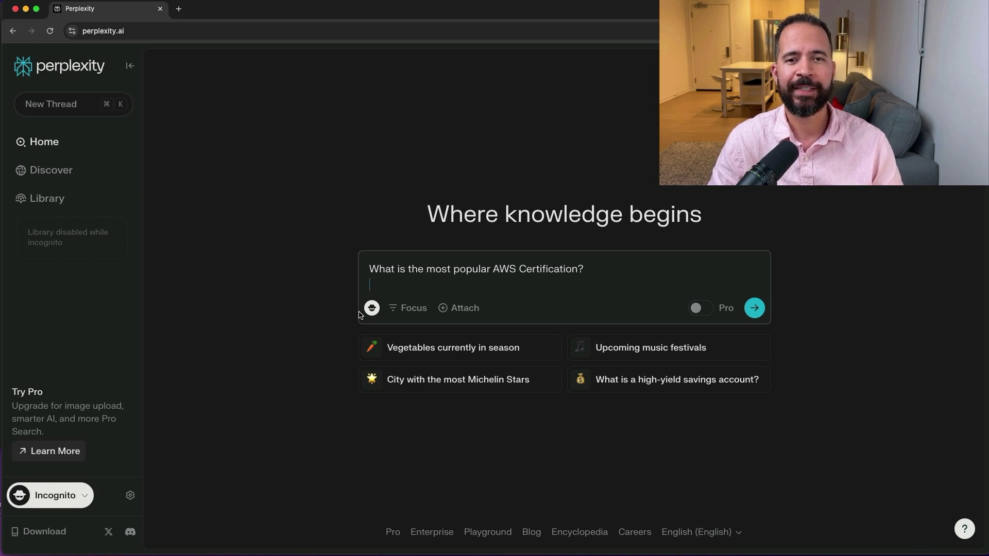
{"action": "left_click", "coordinate": [754, 308]}
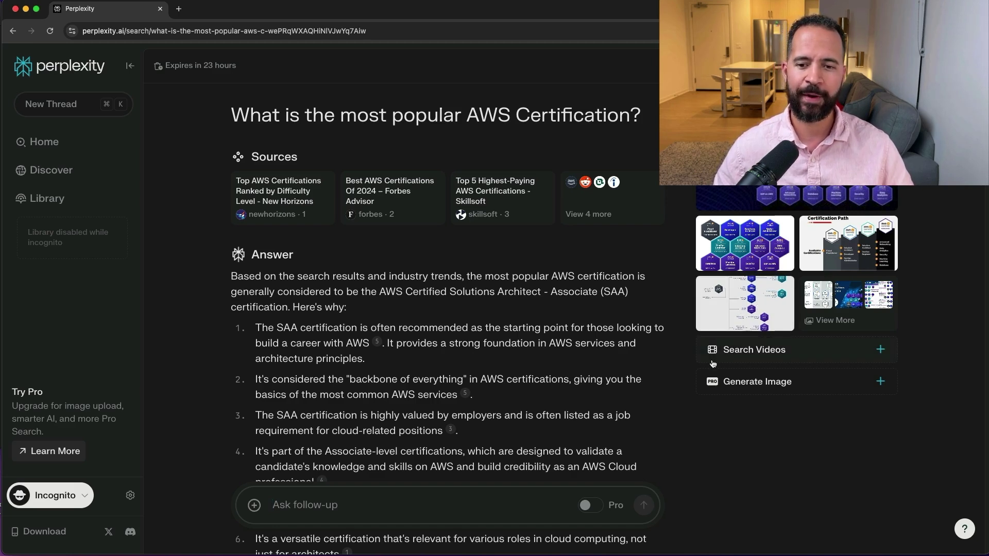
{"action": "scroll", "coordinate": [712, 363], "scroll_direction": "down", "scroll_amount": 2}
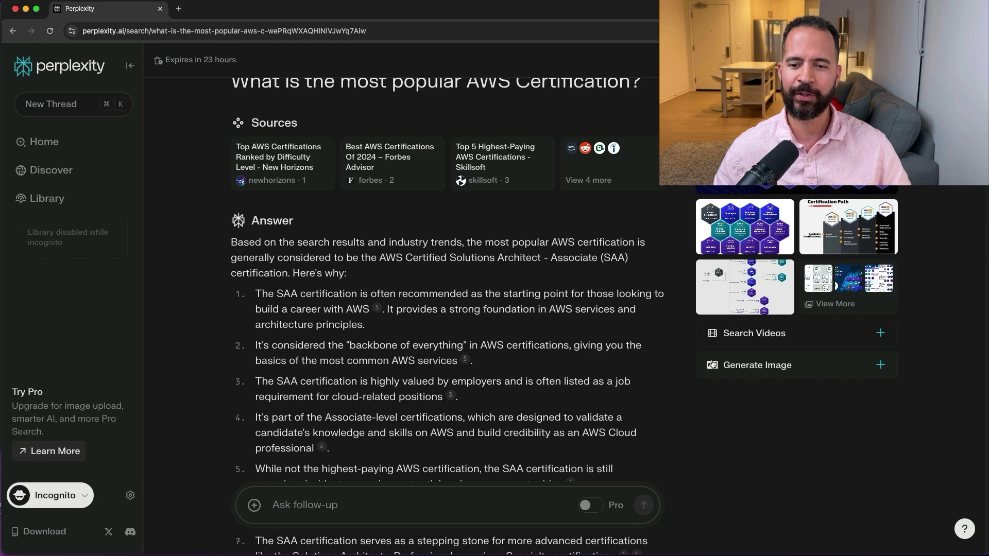
{"action": "scroll", "coordinate": [712, 365], "scroll_direction": "down", "scroll_amount": 2}
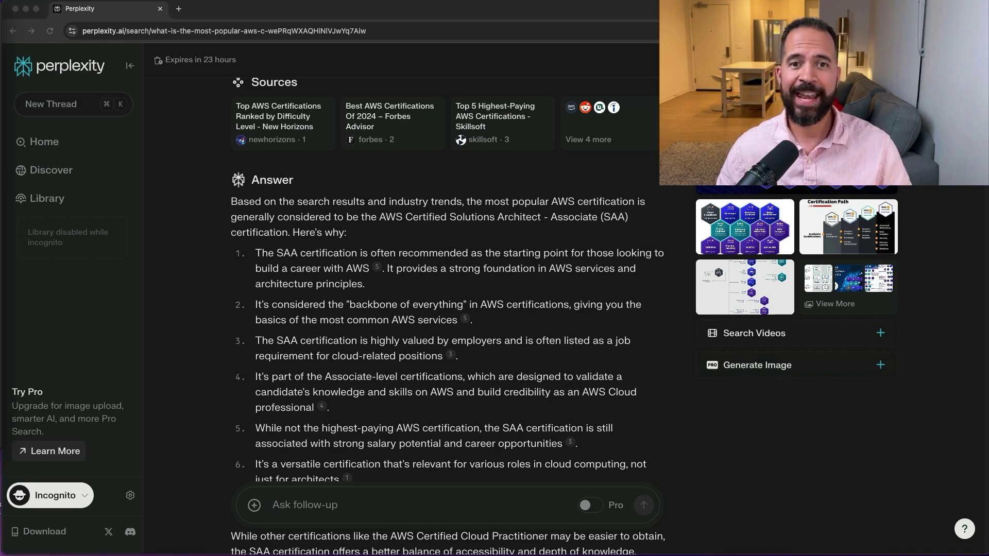
Follow up on how Solutions Architect - Associate helps a career; review the ten-point answer citing Coursera and AWS.
{"action": "left_click", "coordinate": [293, 505]}
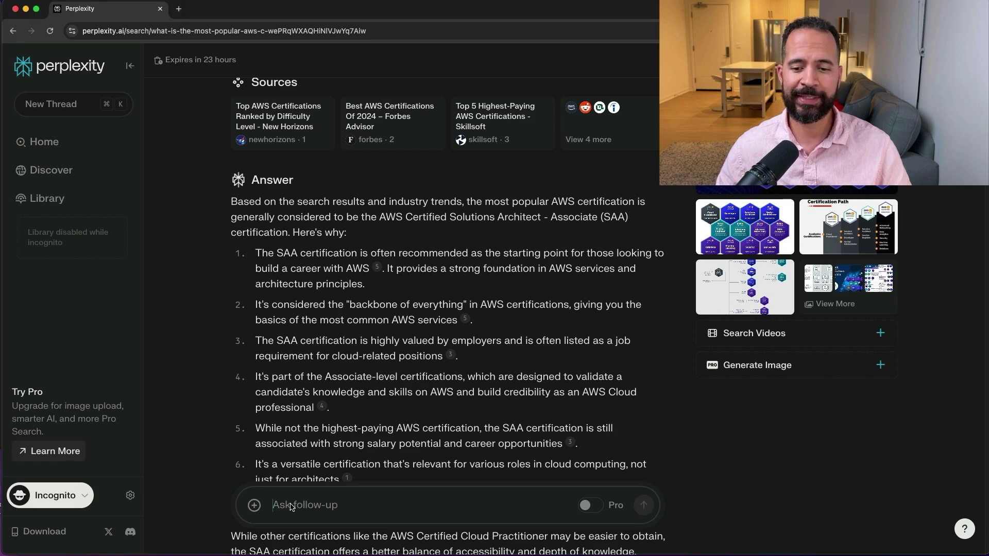
{"action": "type", "text": "How will the AWS Certified Solutions Architect Associate help my career?"}
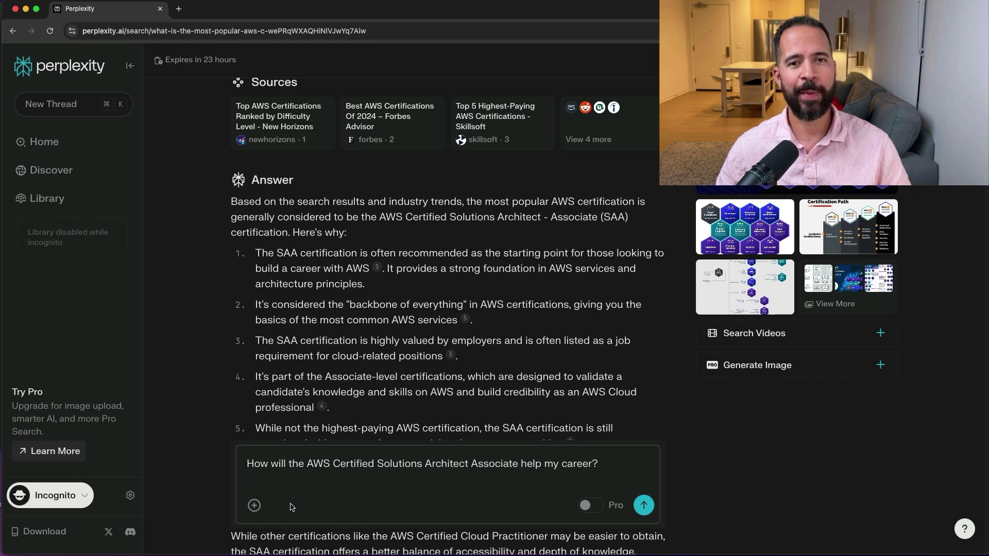
{"action": "left_click", "coordinate": [643, 506]}
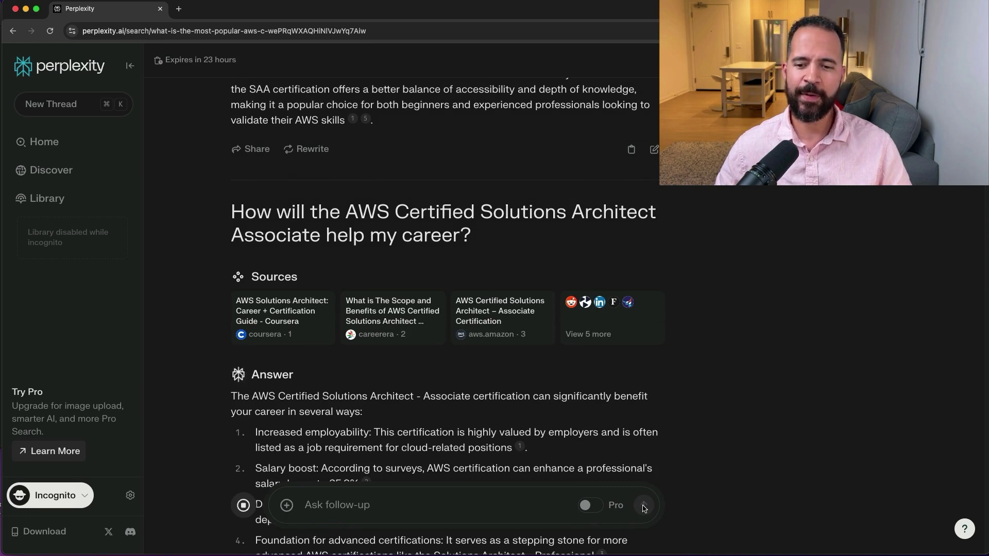
{"action": "scroll", "coordinate": [685, 428], "scroll_direction": "down", "scroll_amount": 5}
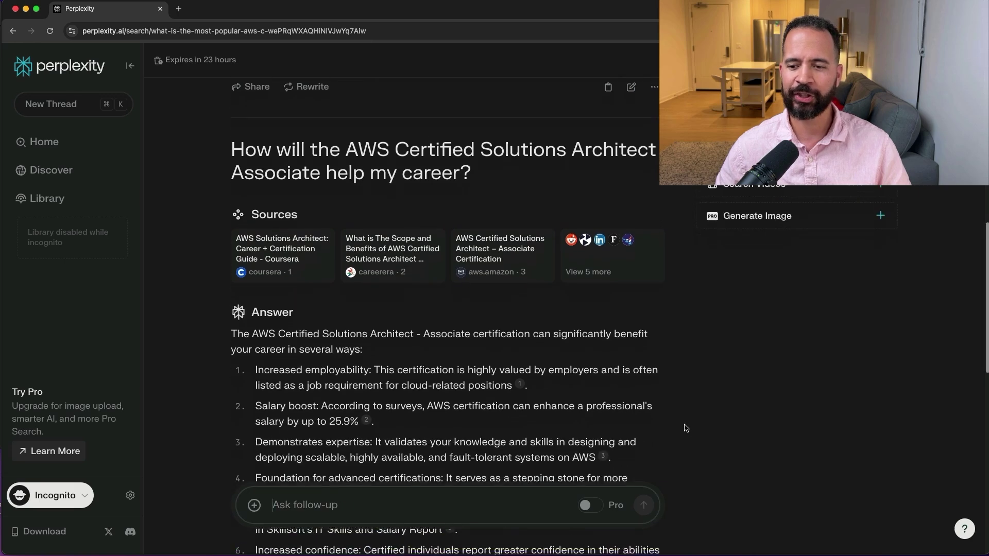
{"action": "scroll", "coordinate": [684, 428], "scroll_direction": "down", "scroll_amount": 2}
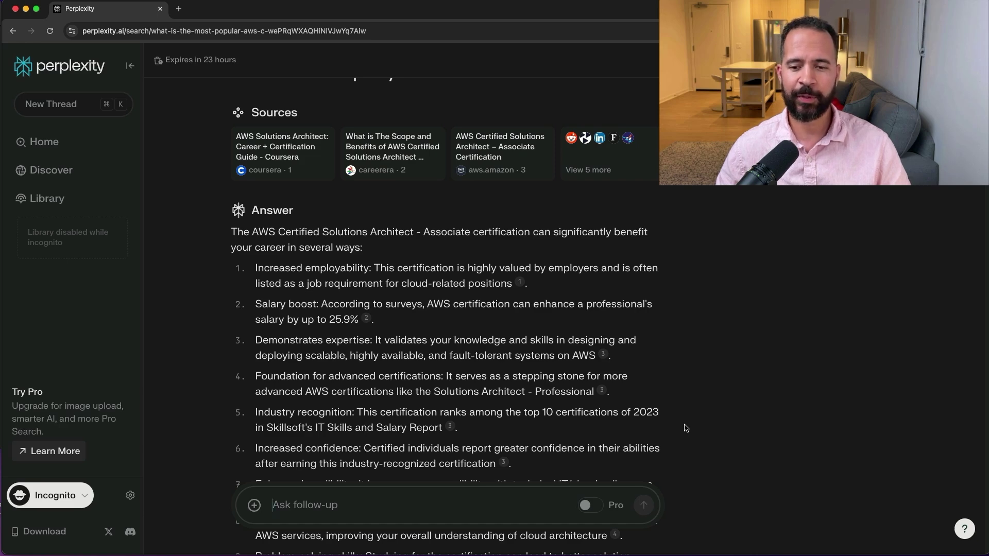
{"action": "scroll", "coordinate": [686, 428], "scroll_direction": "down", "scroll_amount": 2}
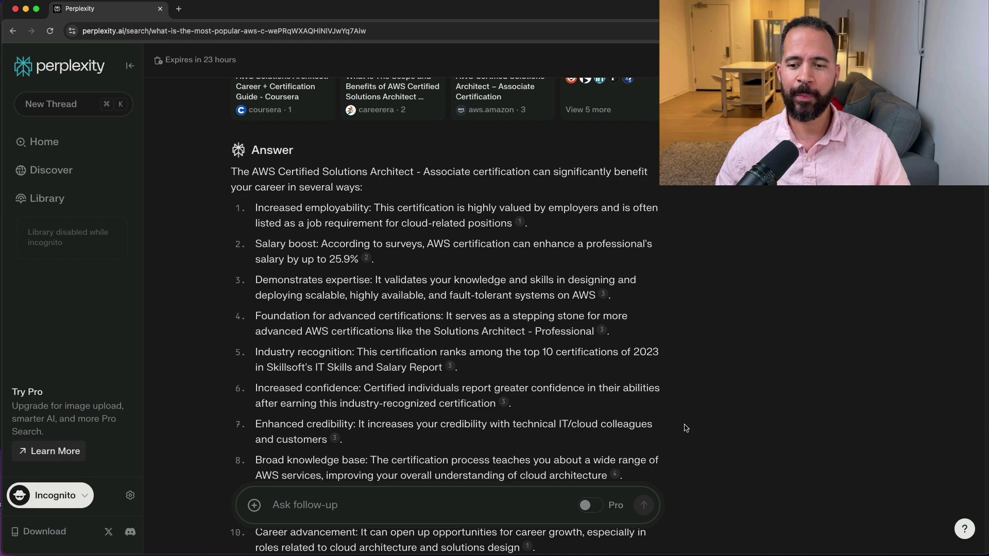
{"action": "scroll", "coordinate": [686, 428], "scroll_direction": "down", "scroll_amount": 2}
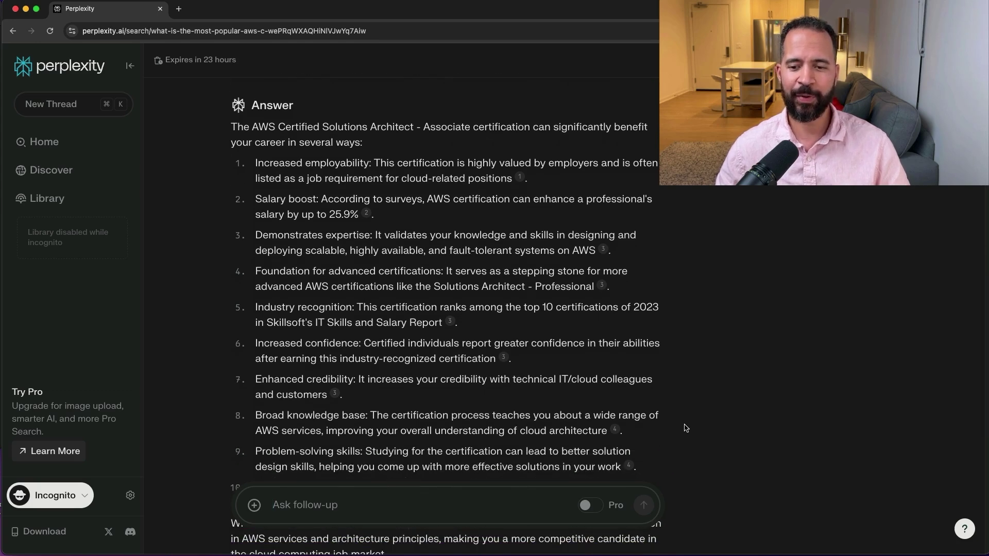
{"action": "scroll", "coordinate": [685, 428], "scroll_direction": "down", "scroll_amount": 3}
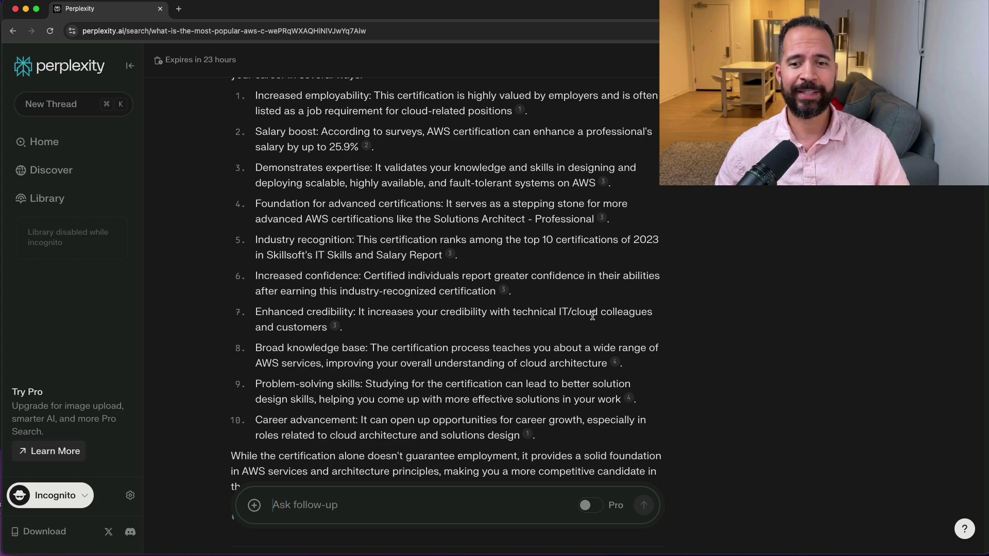
{"action": "scroll", "coordinate": [592, 315], "scroll_direction": "up", "scroll_amount": 2}
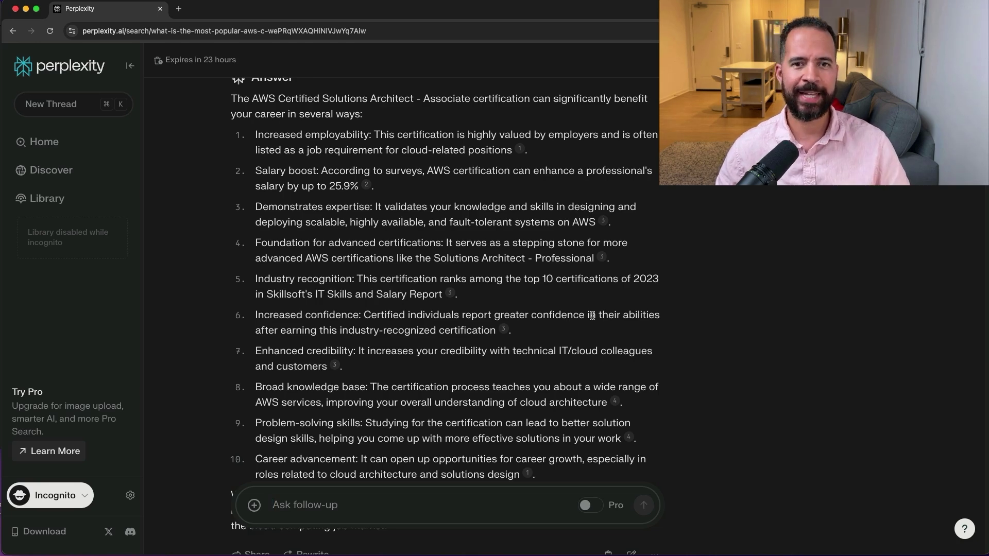
{"action": "scroll", "coordinate": [592, 315], "scroll_direction": "up", "scroll_amount": 2}
{"action": "scroll", "coordinate": [592, 316], "scroll_direction": "up", "scroll_amount": 2}
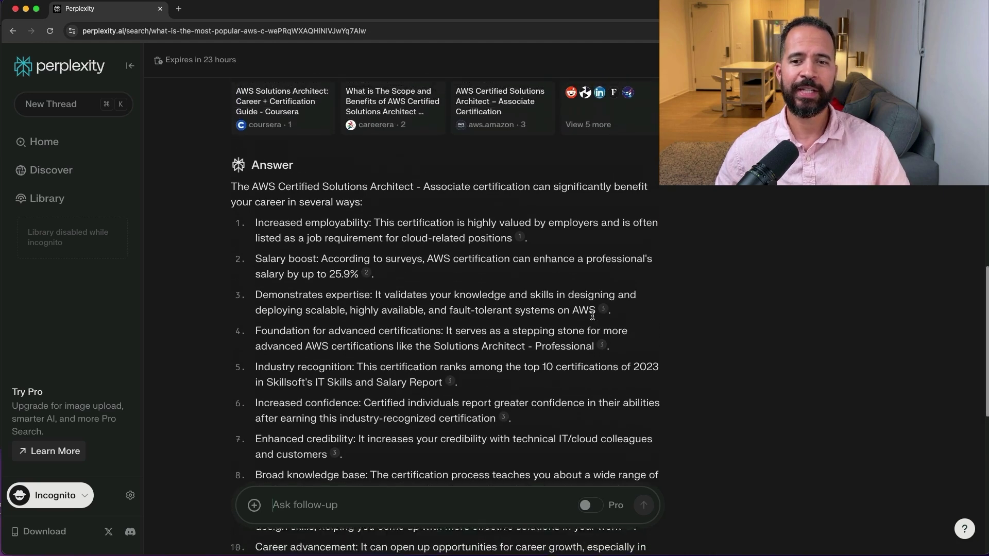
{"action": "scroll", "coordinate": [592, 315], "scroll_direction": "up", "scroll_amount": 1}
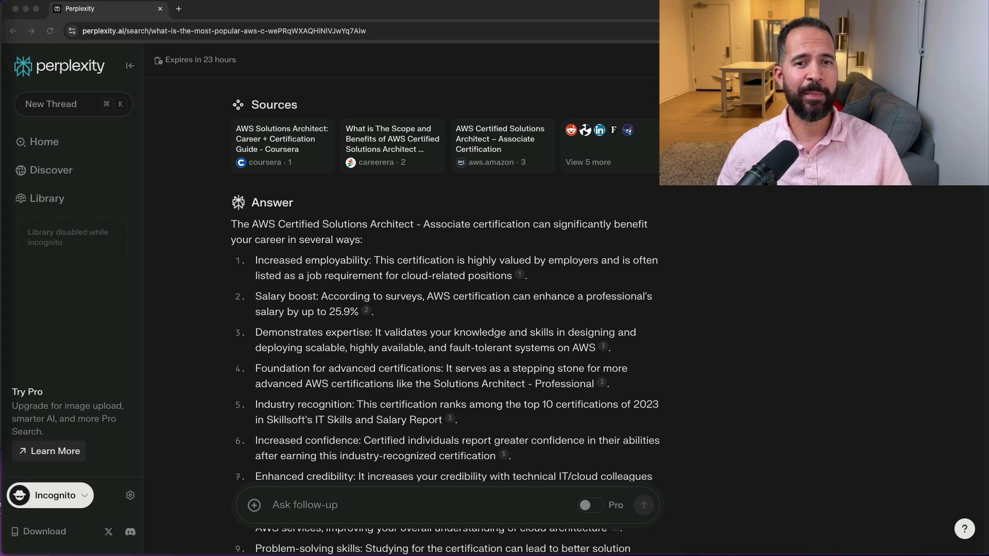
{"action": "left_click", "coordinate": [309, 502]}
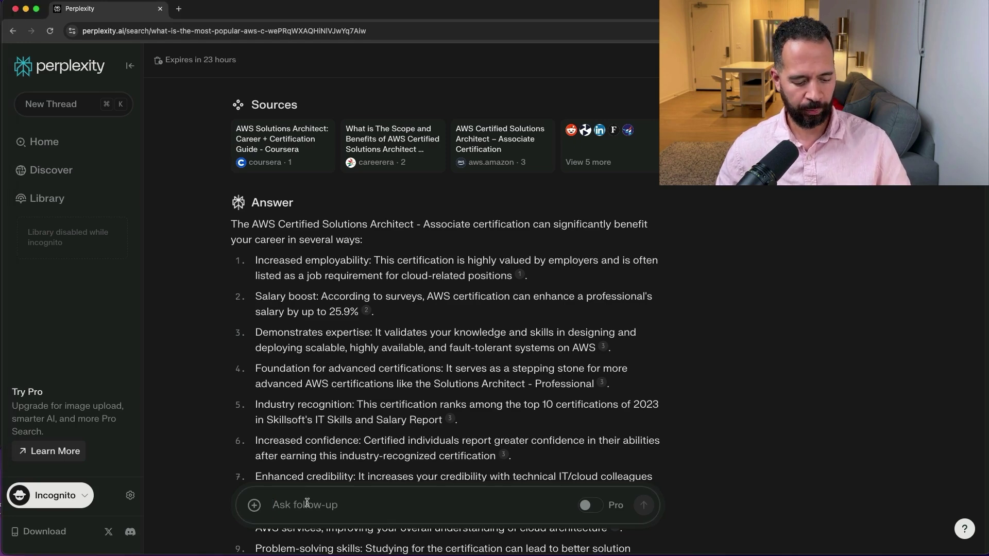
Submit the follow-up asking which domains the Solutions Architect Associate exam covers, returning four design domains.
{"action": "type", "text": "Which Domains are covered on AWS Certified Solutions Architect Associate?"}
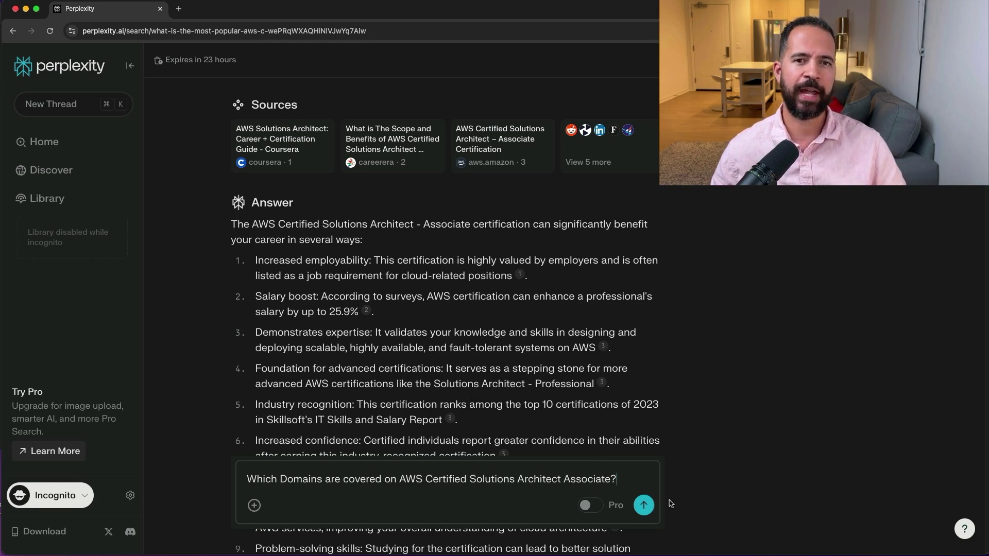
{"action": "left_click", "coordinate": [644, 505]}
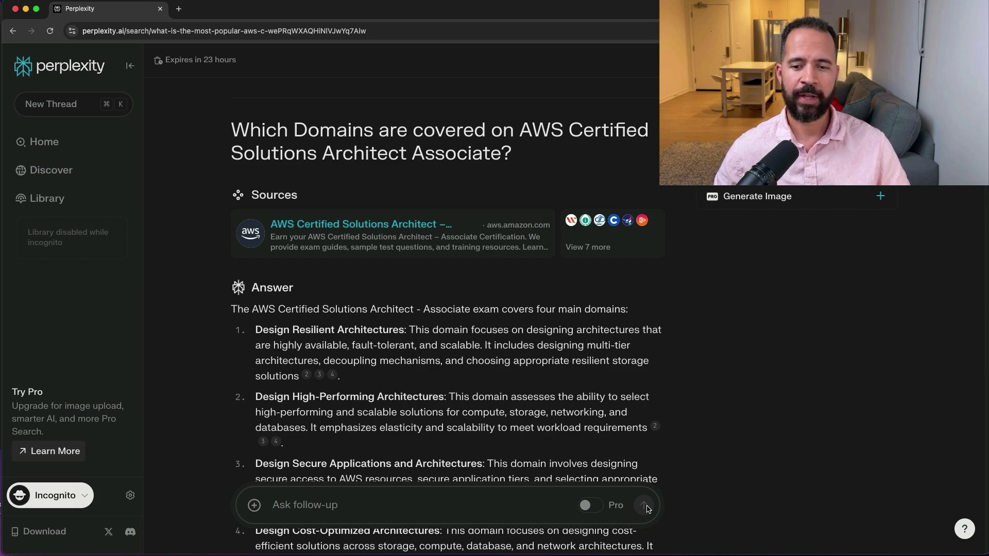
{"action": "scroll", "coordinate": [648, 509], "scroll_direction": "down", "scroll_amount": 2}
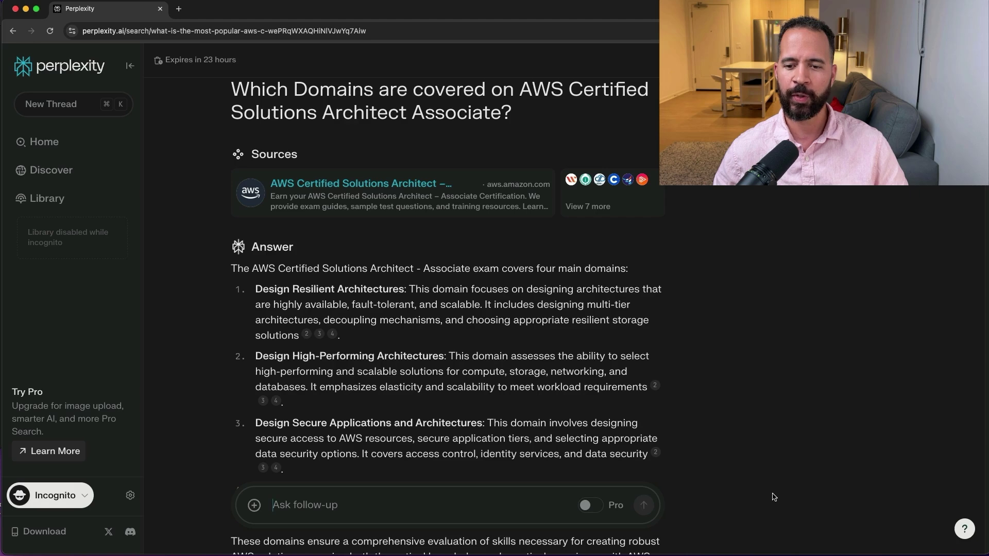
{"action": "scroll", "coordinate": [773, 497], "scroll_direction": "down", "scroll_amount": 2}
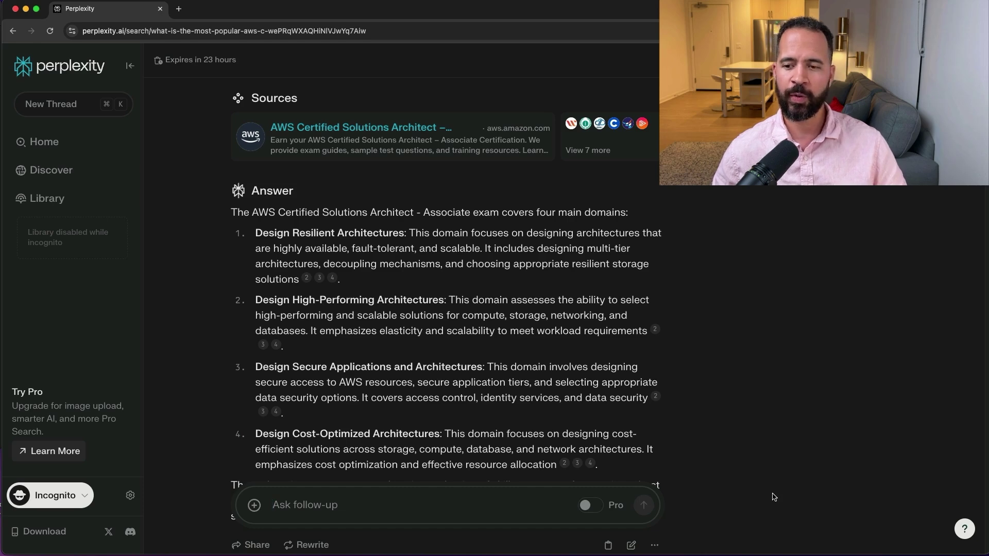
{"action": "scroll", "coordinate": [774, 497], "scroll_direction": "down", "scroll_amount": 2}
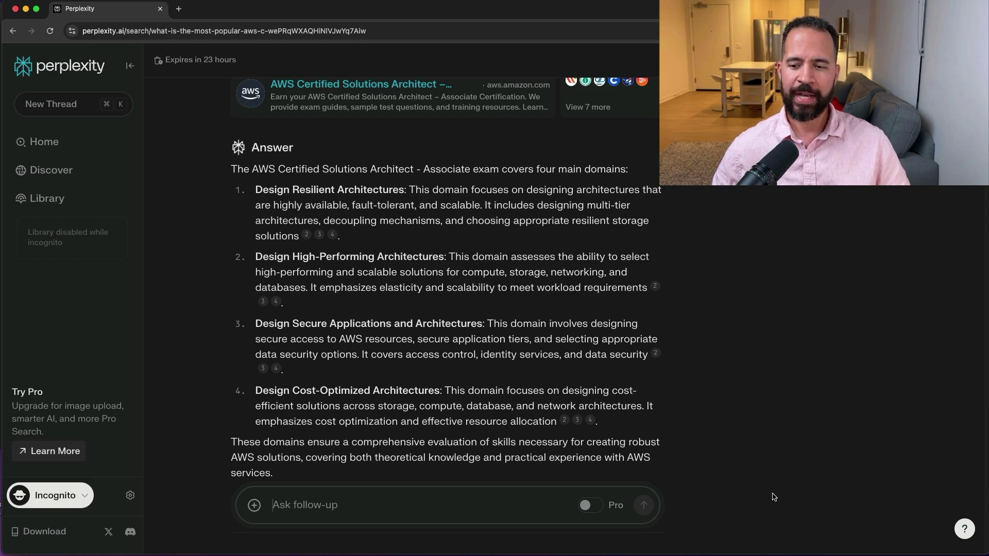
{"action": "scroll", "coordinate": [707, 379], "scroll_direction": "down", "scroll_amount": 3}
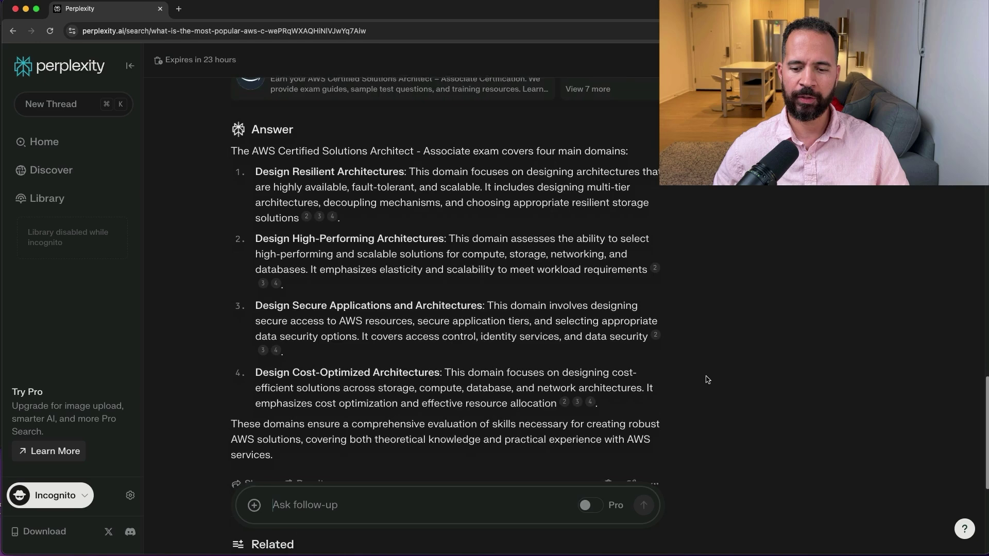
{"action": "scroll", "coordinate": [707, 379], "scroll_direction": "down", "scroll_amount": 8}
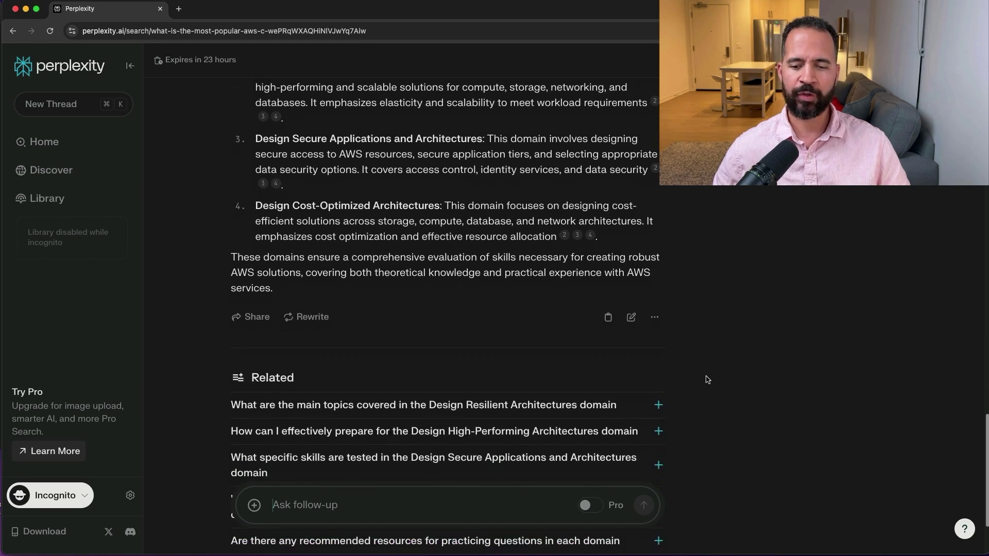
{"action": "scroll", "coordinate": [707, 380], "scroll_direction": "down", "scroll_amount": 2}
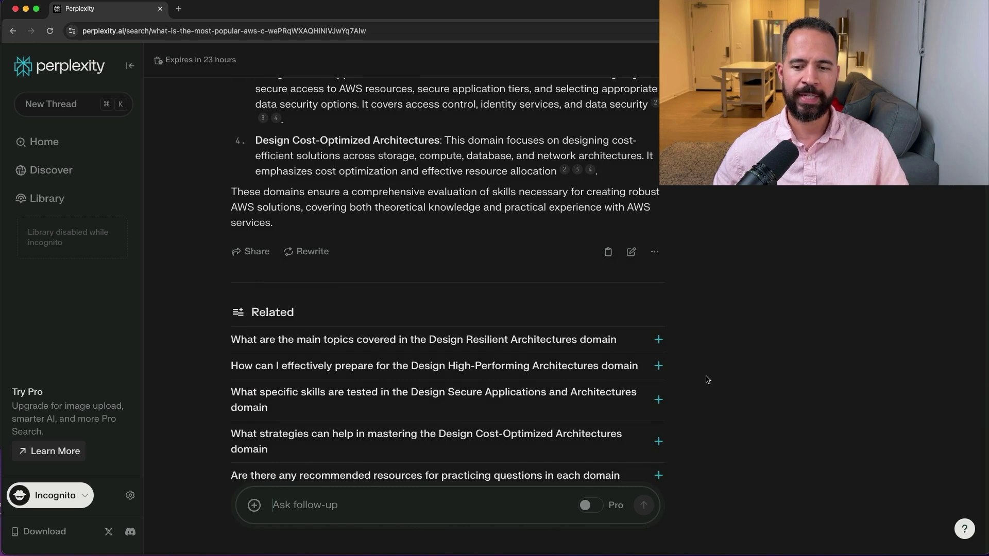
{"action": "scroll", "coordinate": [707, 380], "scroll_direction": "down", "scroll_amount": 2}
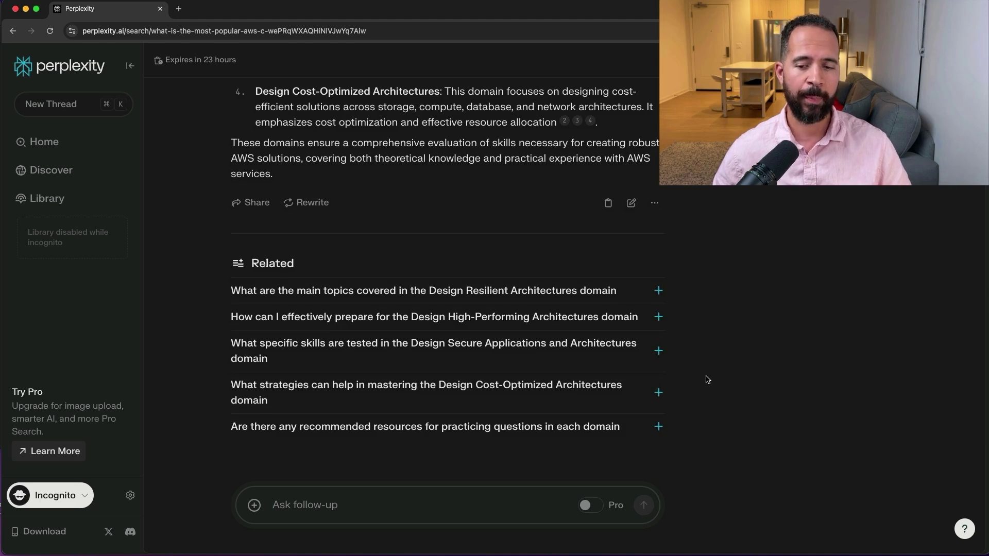
Ask 'What are the percentages of each domain?' and get Secure 30%, Resilient 26%, High-Performing 24%, Cost-Optimized 20%.
{"action": "left_click", "coordinate": [368, 506]}
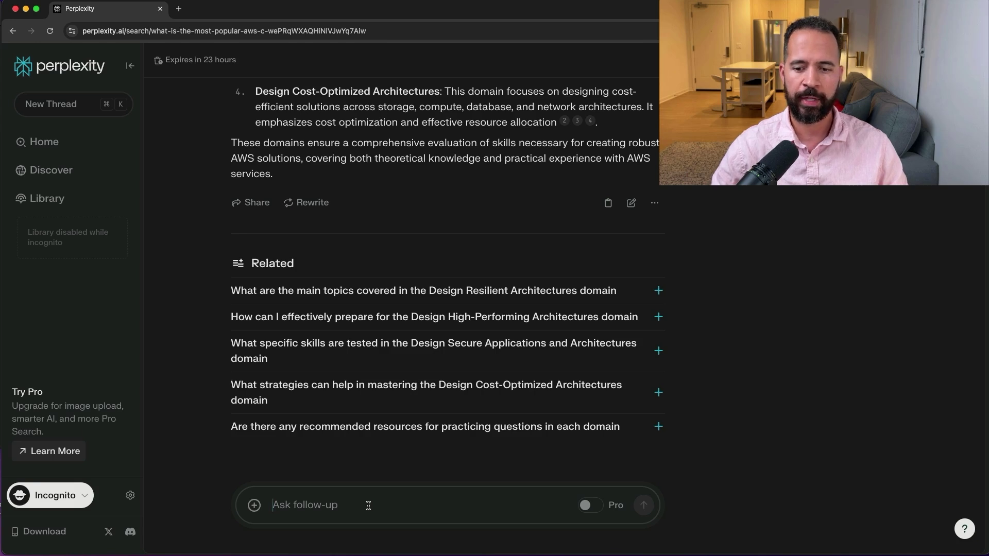
{"action": "type", "text": "What are the p"}
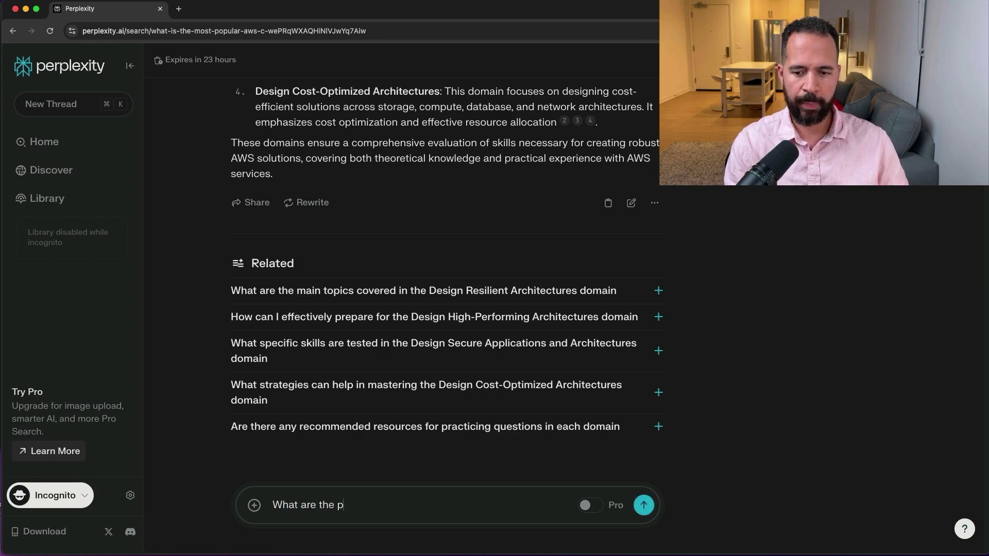
{"action": "type", "text": "ercentages of t"}
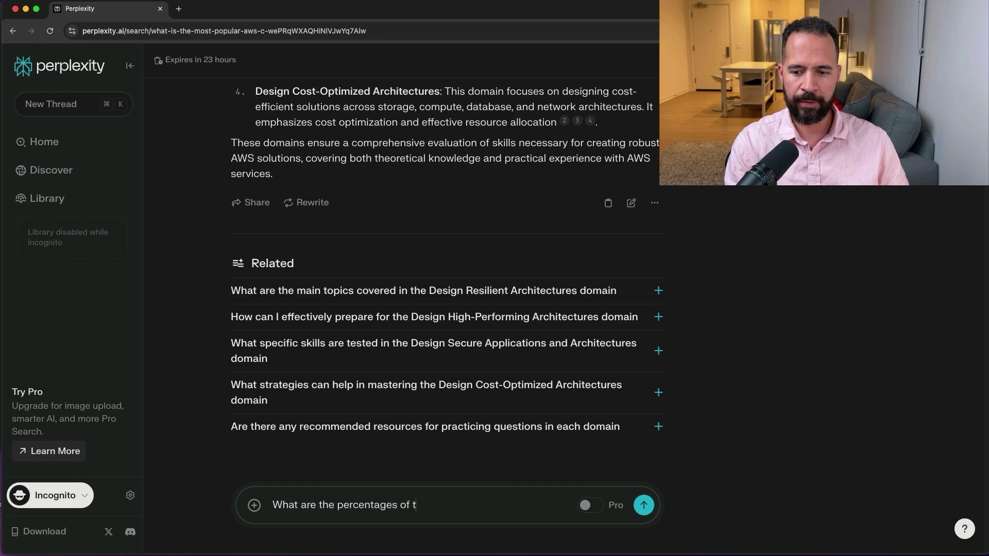
{"action": "key", "text": "BackSpace"}
{"action": "type", "text": "each domain?"}
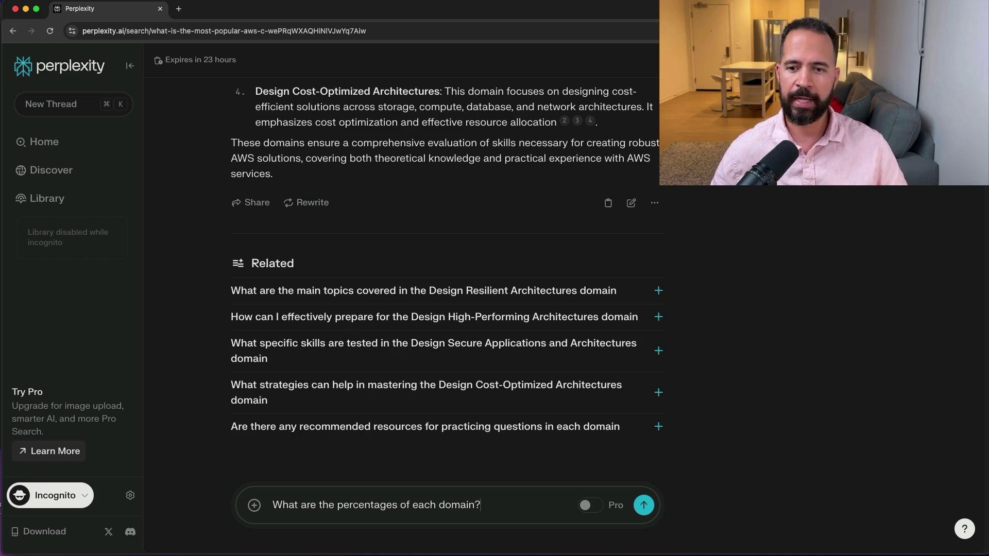
{"action": "scroll", "coordinate": [429, 241], "scroll_direction": "up", "scroll_amount": 3}
{"action": "scroll", "coordinate": [429, 240], "scroll_direction": "down", "scroll_amount": 3}
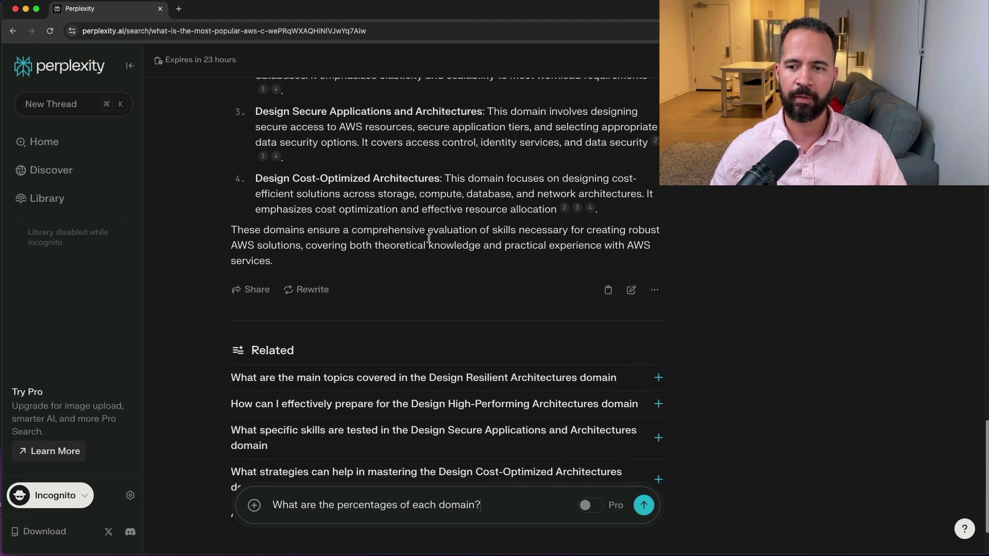
{"action": "left_click", "coordinate": [644, 507]}
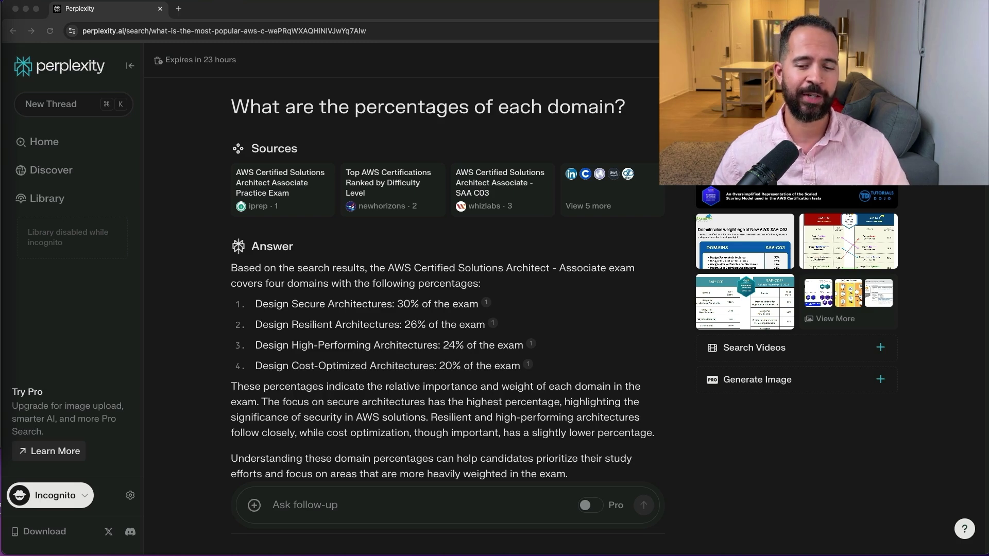
{"action": "left_click", "coordinate": [312, 504]}
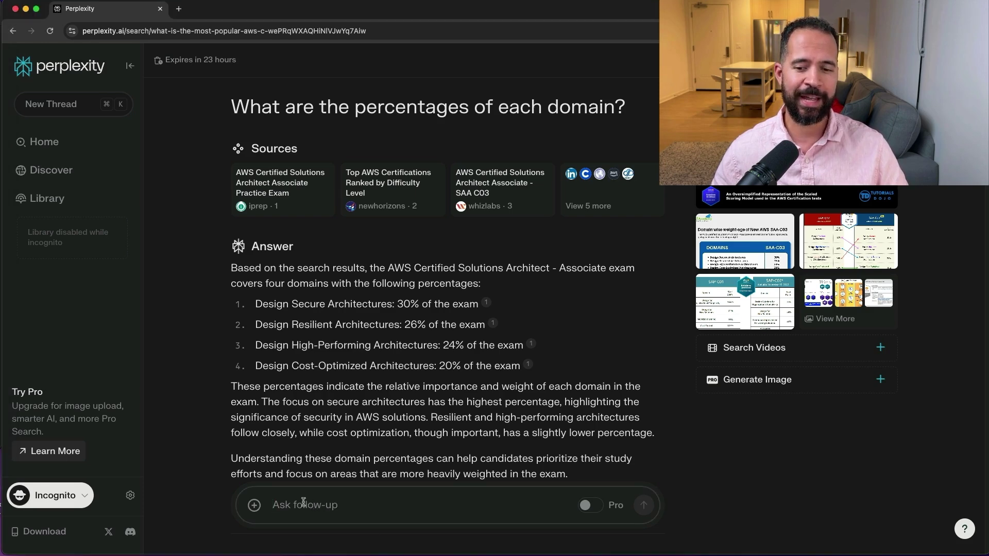
Enter and submit 'What are some best practices for designing an Amazon VPC?' as a follow-up.
{"action": "type", "text": "What are some best practices for designing an Amazon VPC?"}
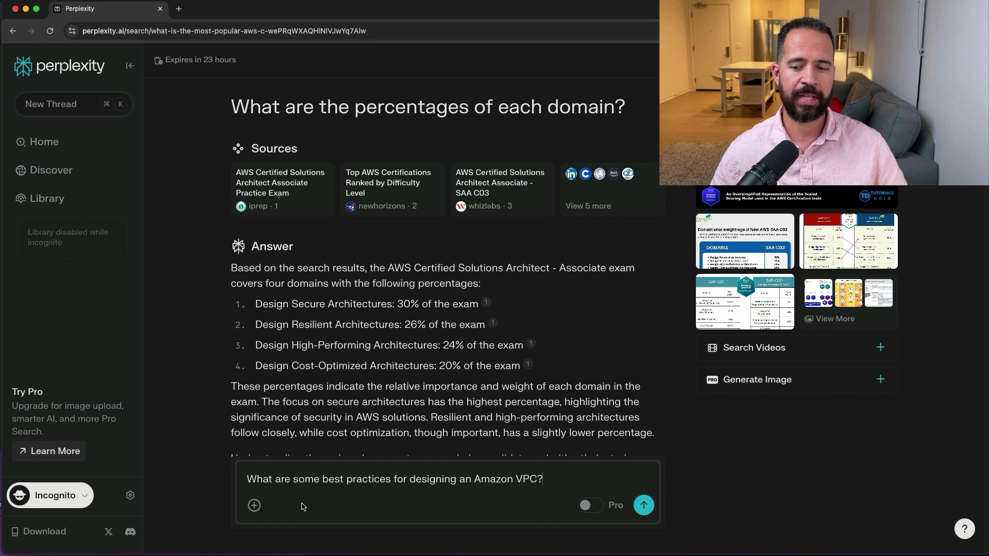
{"action": "left_click", "coordinate": [643, 506]}
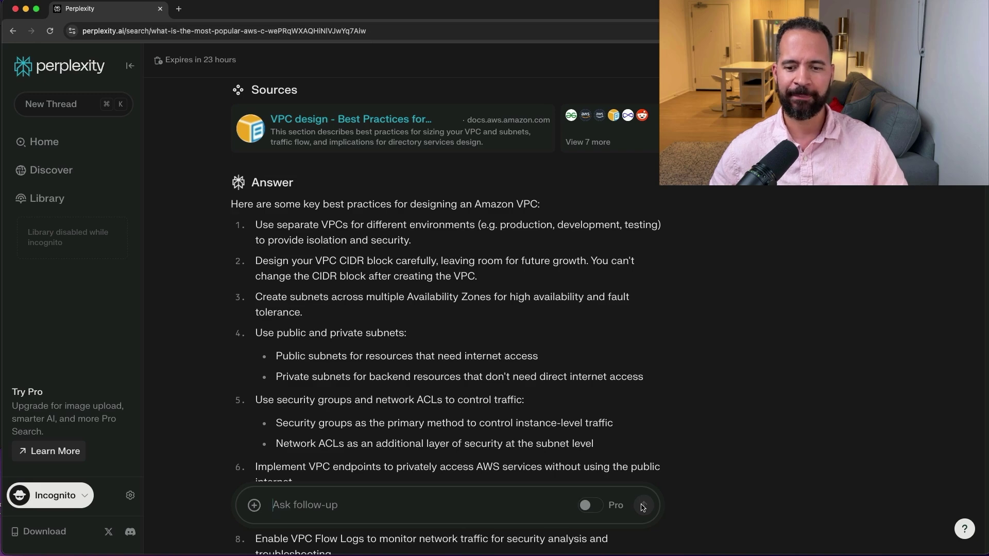
Scroll through the twelve-point VPC answer, from separate VPCs per environment to VPC endpoints.
{"action": "scroll", "coordinate": [643, 507], "scroll_direction": "down", "scroll_amount": 4}
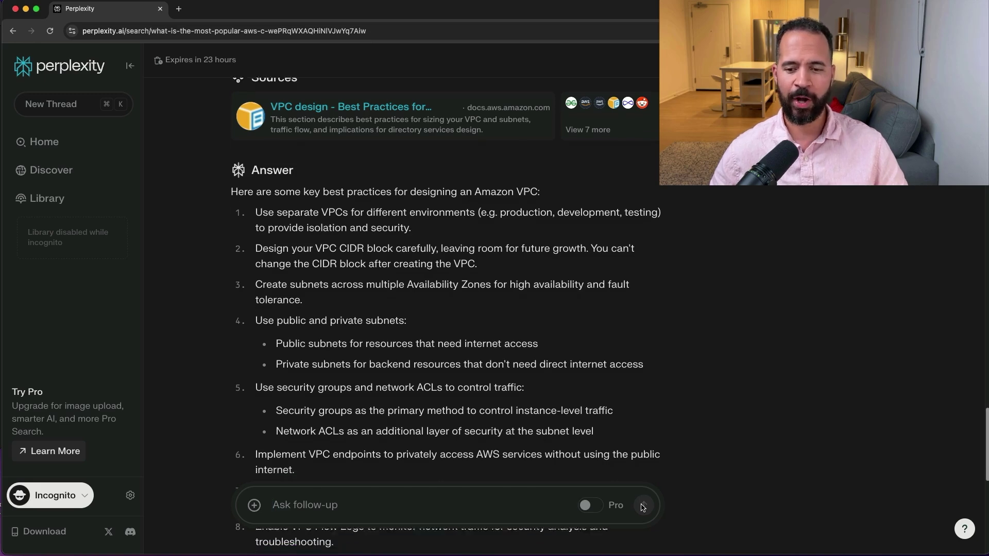
{"action": "scroll", "coordinate": [643, 507], "scroll_direction": "down", "scroll_amount": 1}
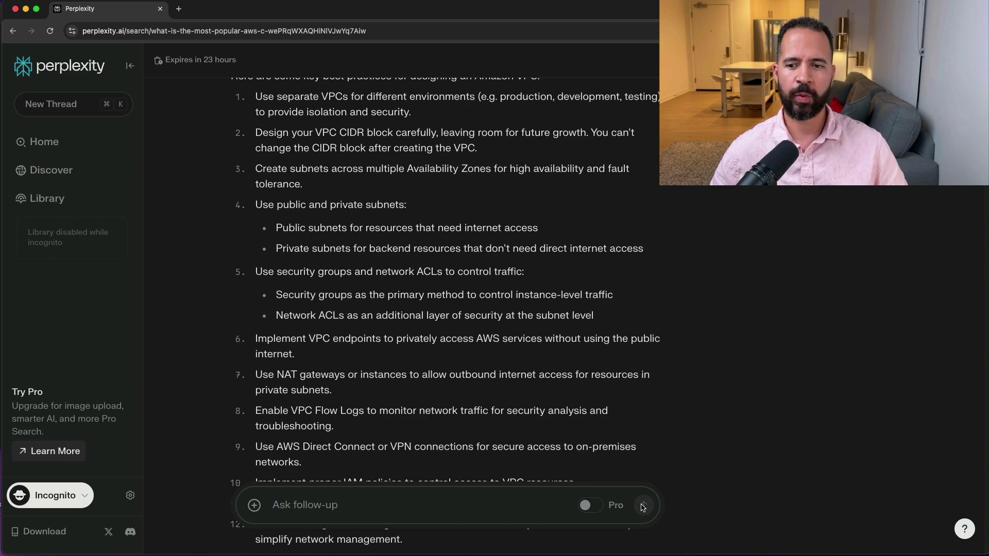
{"action": "scroll", "coordinate": [642, 507], "scroll_direction": "up", "scroll_amount": 2}
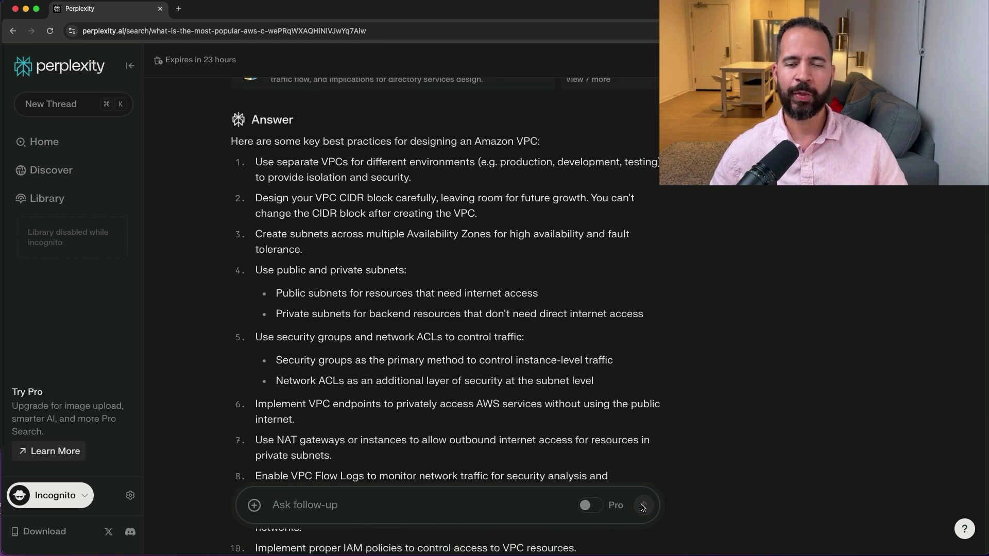
{"action": "scroll", "coordinate": [642, 508], "scroll_direction": "down", "scroll_amount": 9}
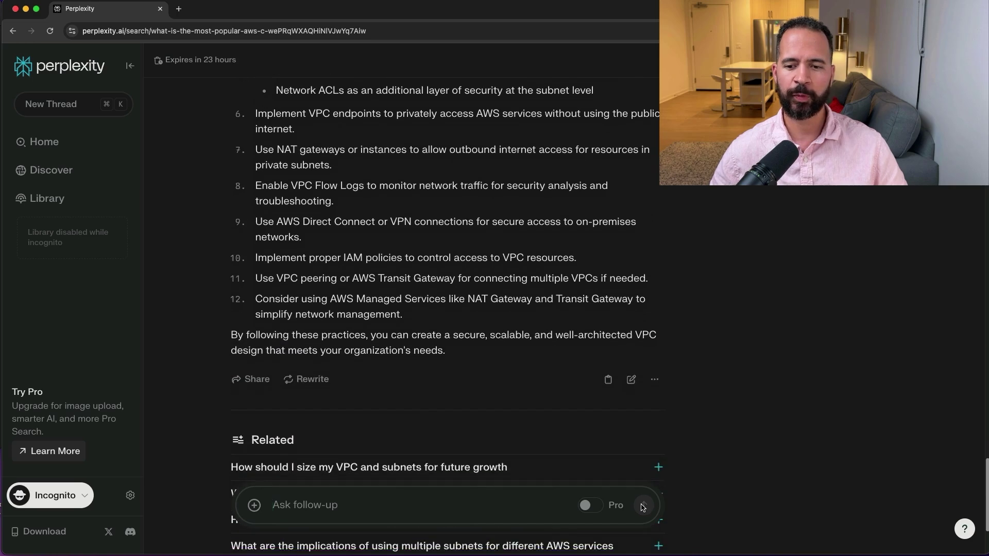
{"action": "scroll", "coordinate": [643, 508], "scroll_direction": "up", "scroll_amount": 14}
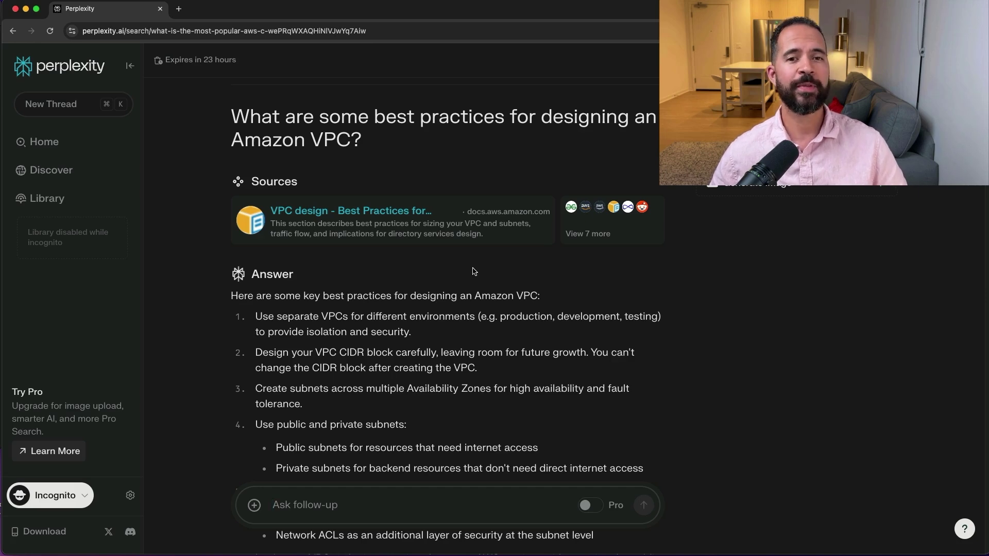
{"action": "scroll", "coordinate": [474, 272], "scroll_direction": "down", "scroll_amount": 3}
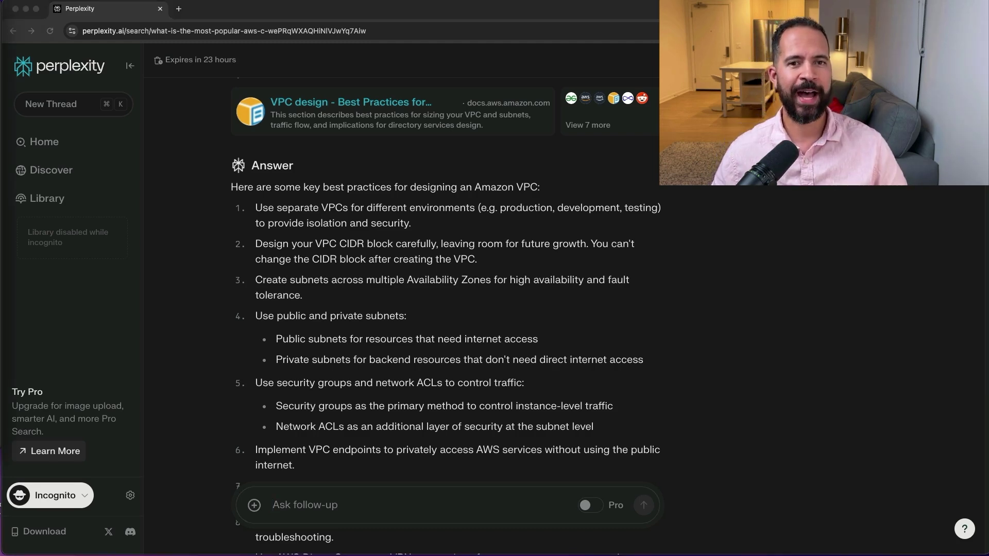
Ask the scalable, loosely coupled AWS architectures question and read the ten principles, microservices through serverless to storage.
{"action": "left_click", "coordinate": [305, 505]}
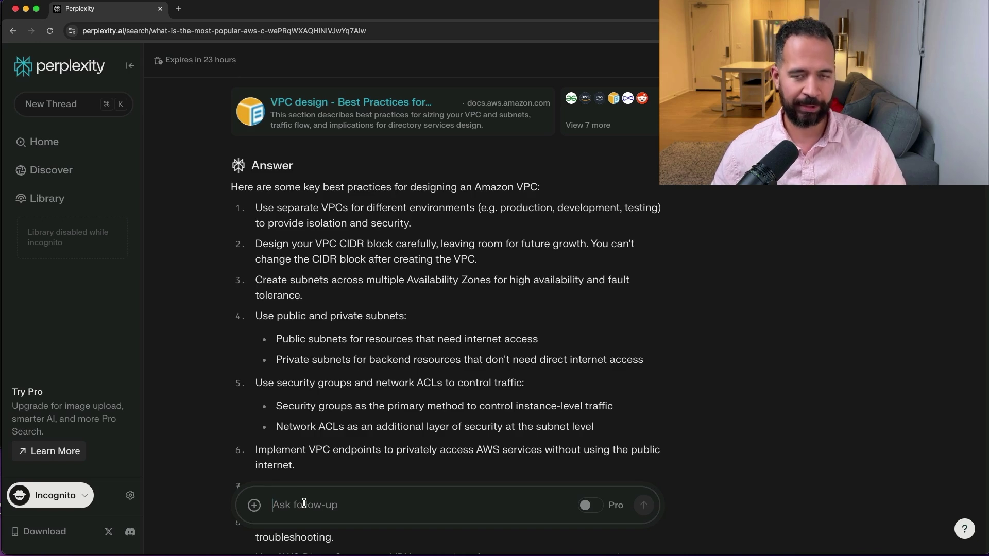
{"action": "type", "text": "How do I design scalable and loosely coupled architectures in AWS?"}
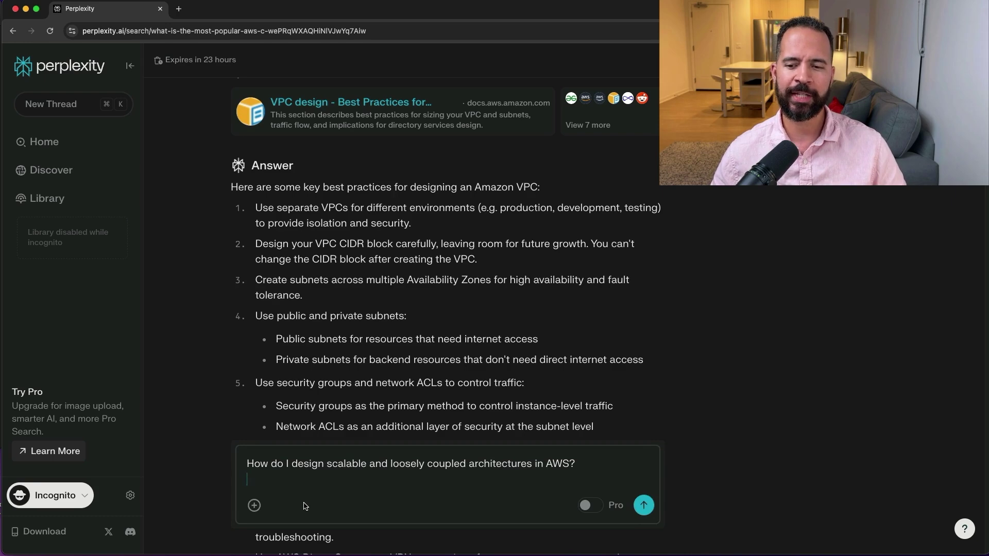
{"action": "left_click", "coordinate": [644, 505]}
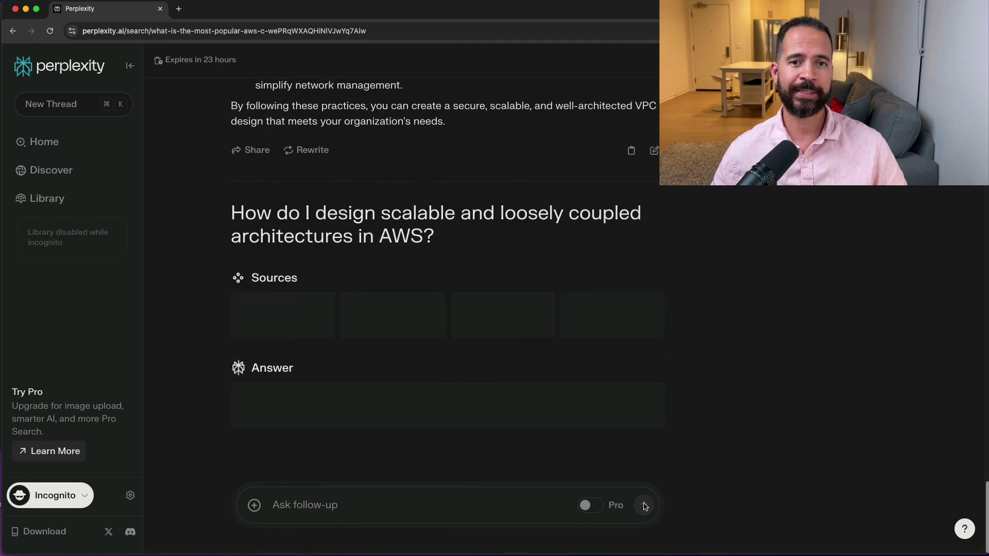
{"action": "scroll", "coordinate": [781, 485], "scroll_direction": "down", "scroll_amount": 1}
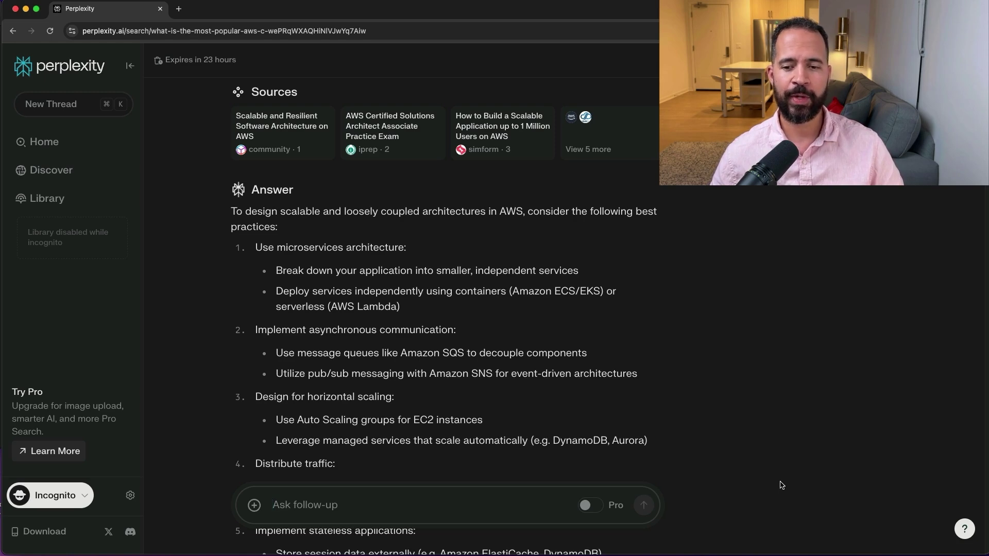
{"action": "scroll", "coordinate": [781, 485], "scroll_direction": "down", "scroll_amount": 3}
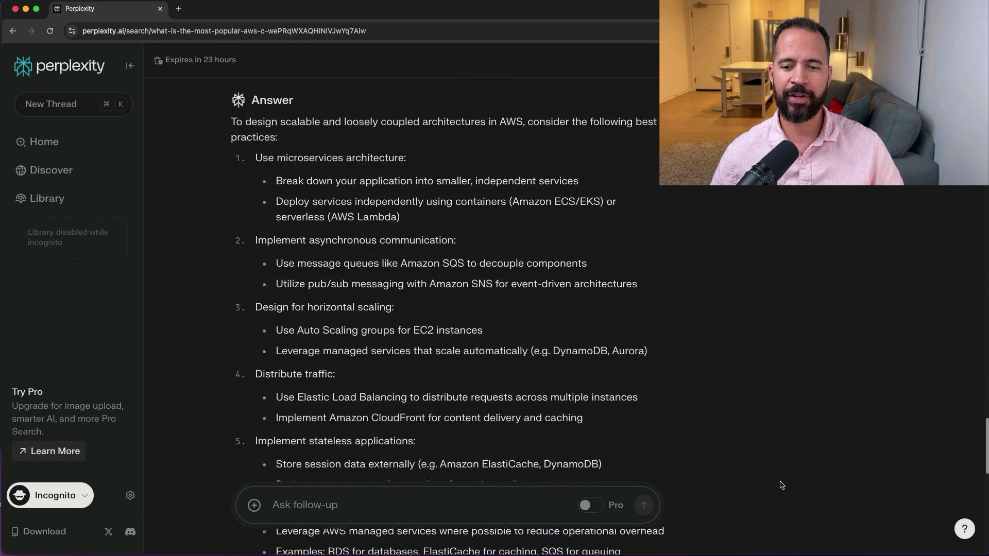
{"action": "scroll", "coordinate": [780, 485], "scroll_direction": "down", "scroll_amount": 1}
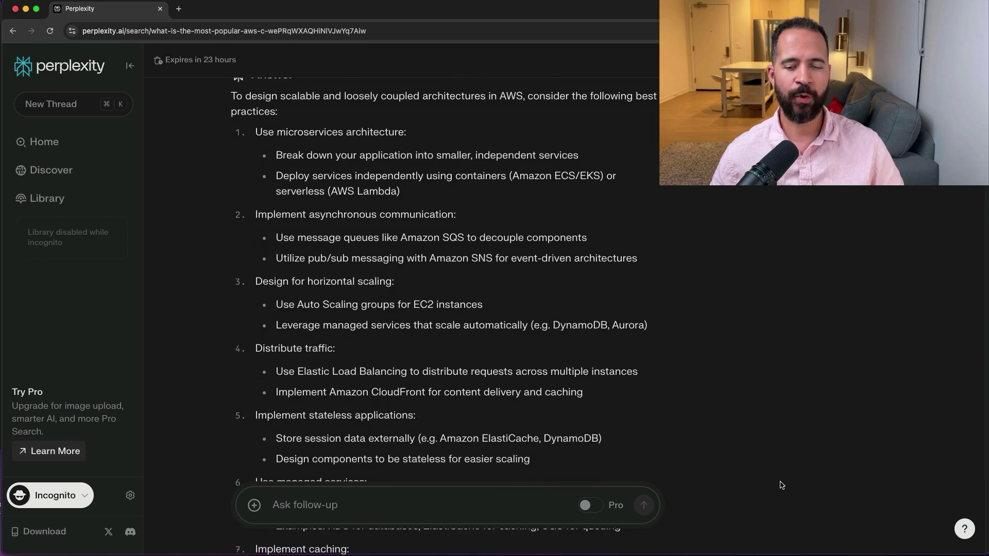
{"action": "scroll", "coordinate": [781, 485], "scroll_direction": "down", "scroll_amount": 3}
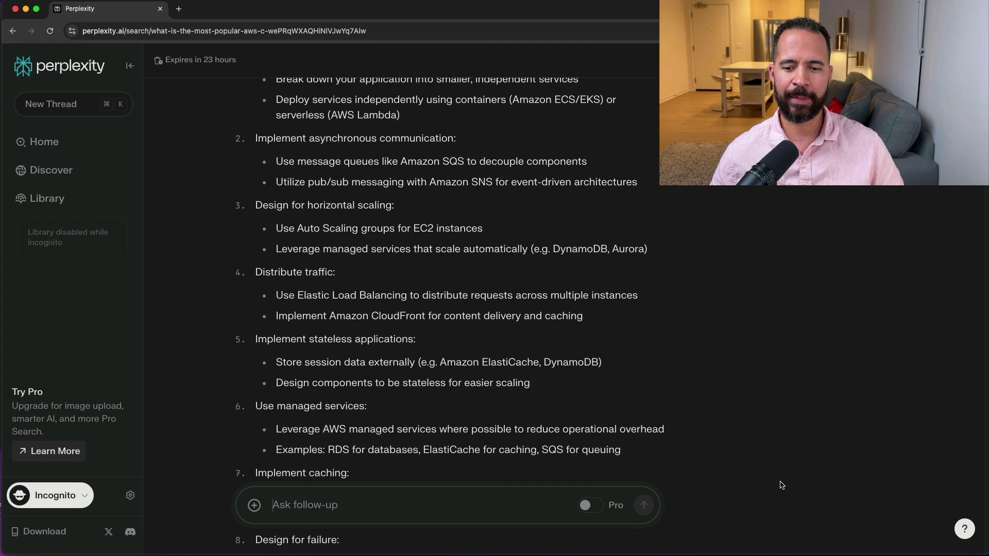
{"action": "scroll", "coordinate": [780, 485], "scroll_direction": "down", "scroll_amount": 3}
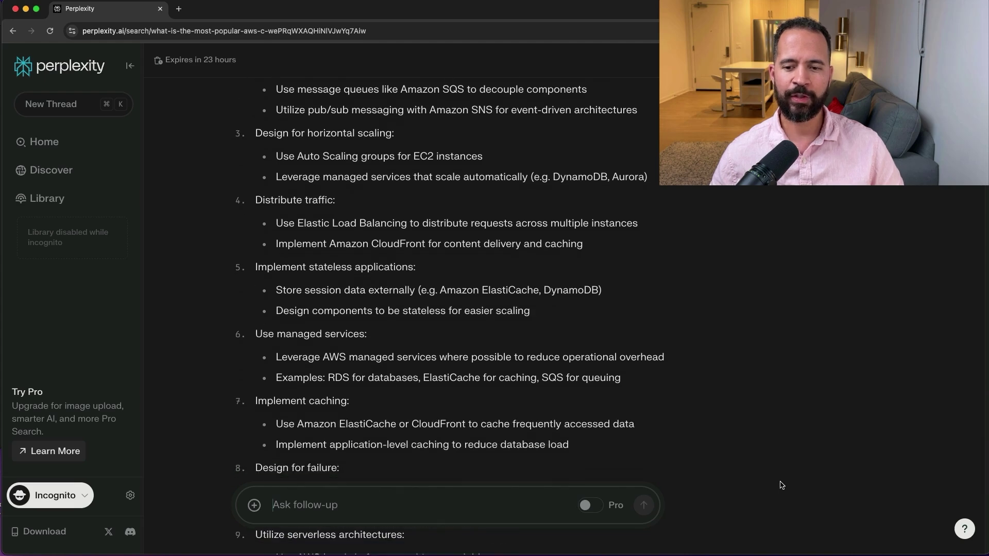
{"action": "scroll", "coordinate": [781, 485], "scroll_direction": "down", "scroll_amount": 4}
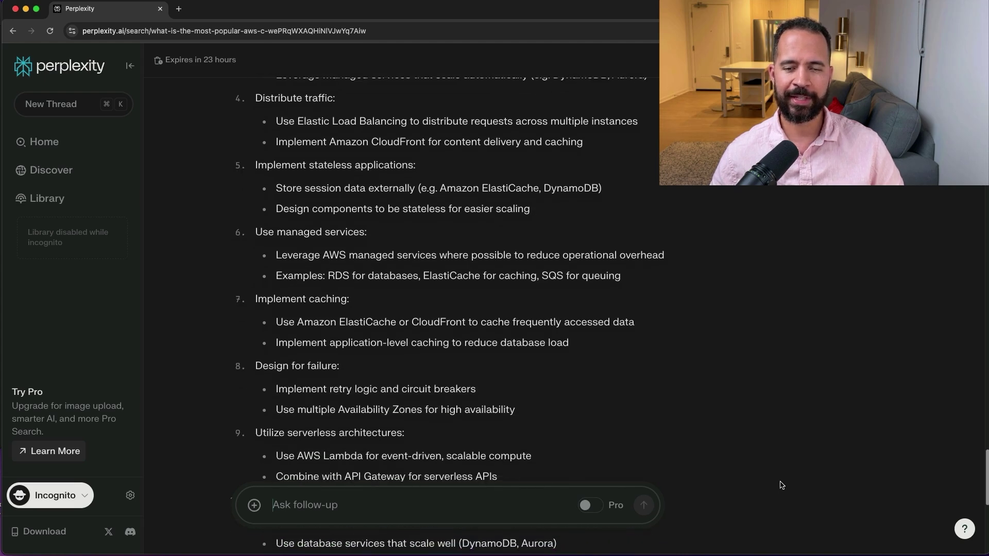
{"action": "scroll", "coordinate": [781, 485], "scroll_direction": "down", "scroll_amount": 2}
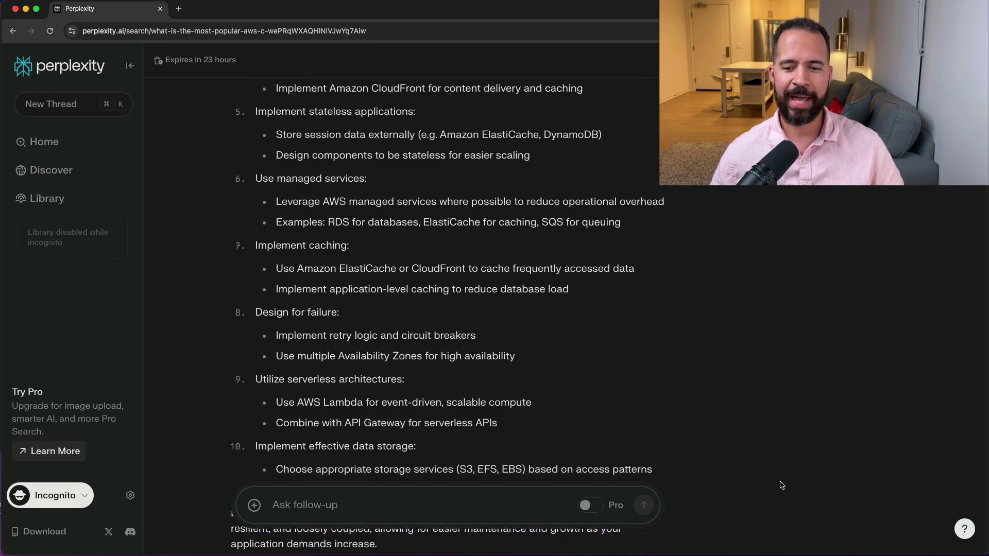
{"action": "scroll", "coordinate": [781, 485], "scroll_direction": "down", "scroll_amount": 3}
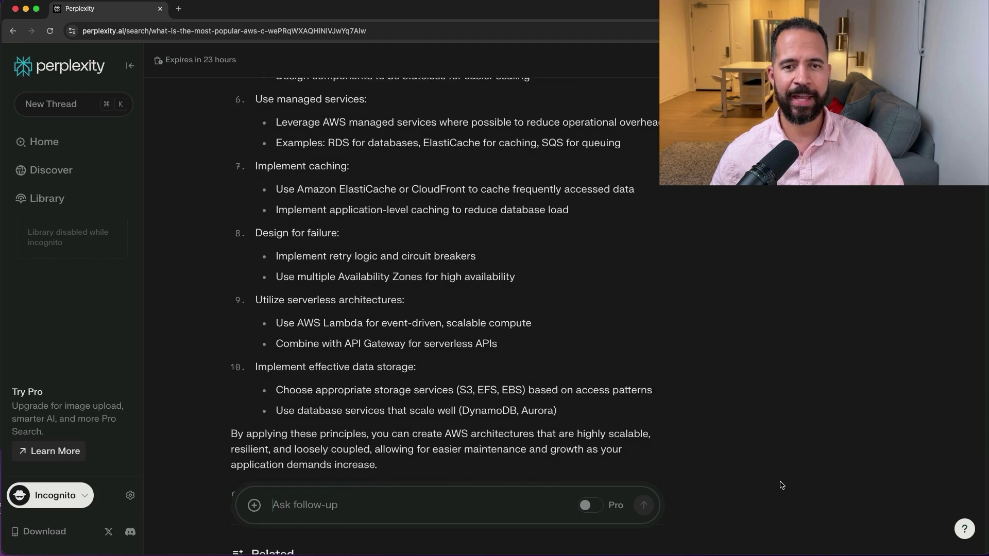
{"action": "scroll", "coordinate": [781, 485], "scroll_direction": "up", "scroll_amount": 3}
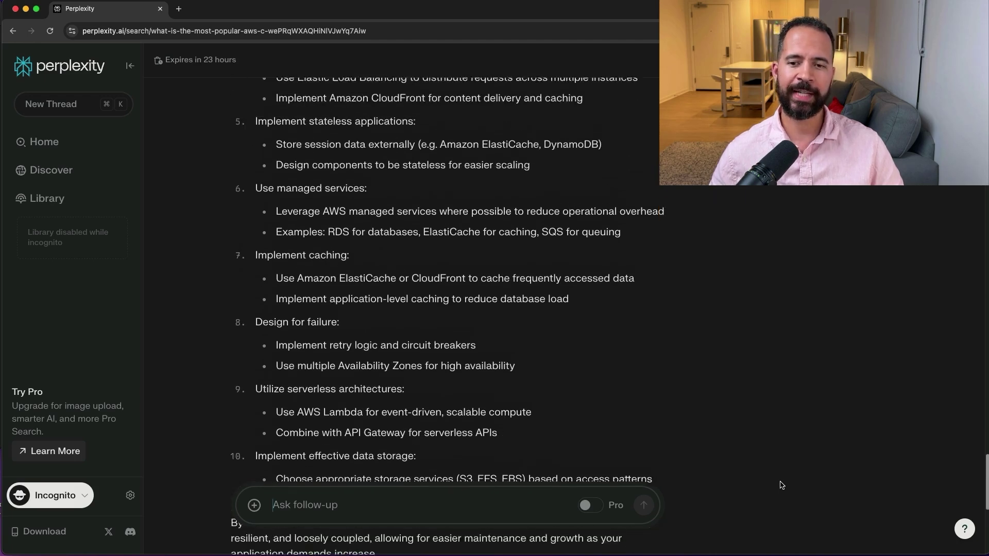
{"action": "scroll", "coordinate": [781, 485], "scroll_direction": "up", "scroll_amount": 5}
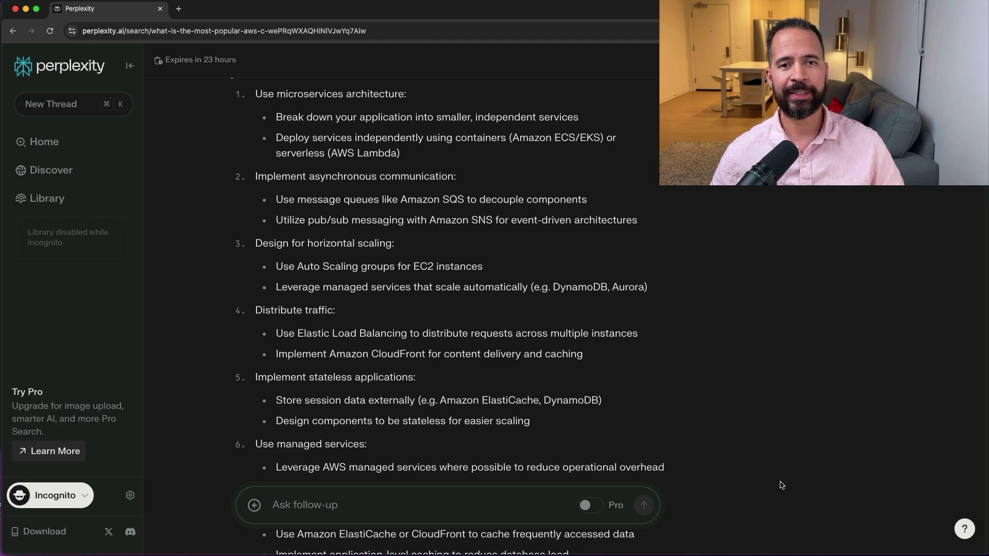